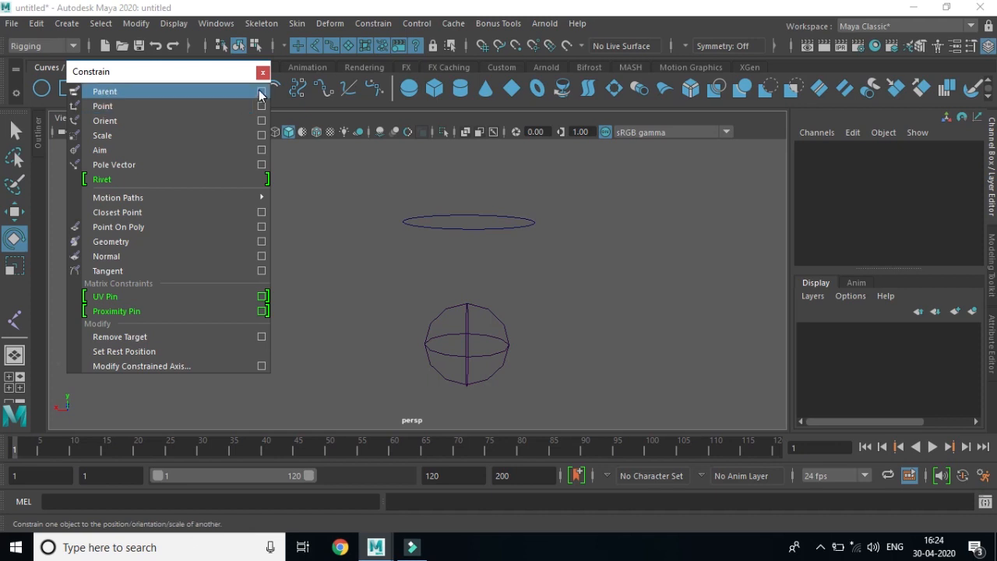
Parent-constrain the joint to the NURBS circle with Maintain offset on and all translate and rotate axes enabled
{"action": "left_click", "coordinate": [261, 92]}
{"action": "left_click_drag", "start_coordinate": [739, 154], "coordinate": [776, 71]}
{"action": "left_click_drag", "start_coordinate": [408, 185], "coordinate": [508, 270]}
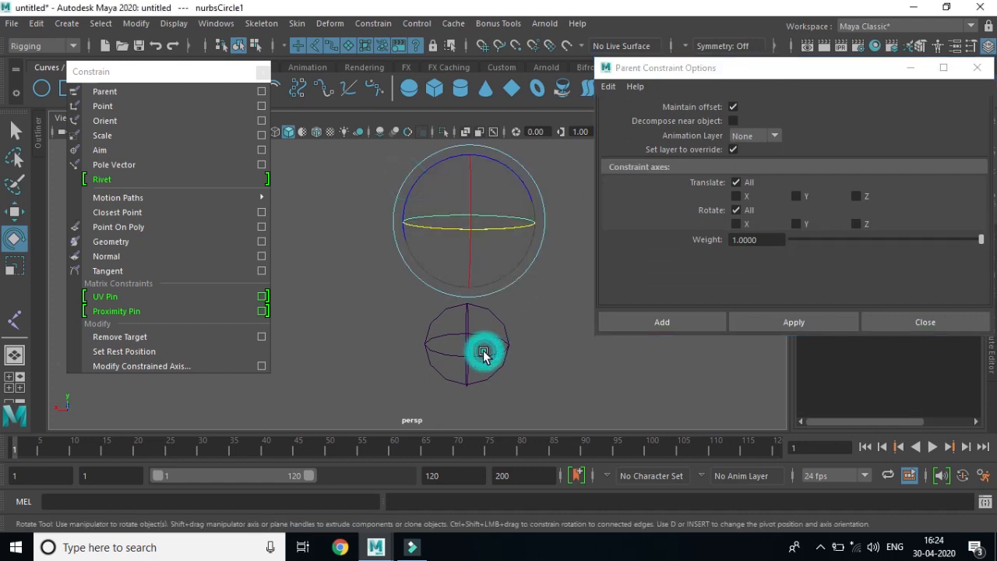
{"action": "left_click", "coordinate": [483, 378], "text": "shift"}
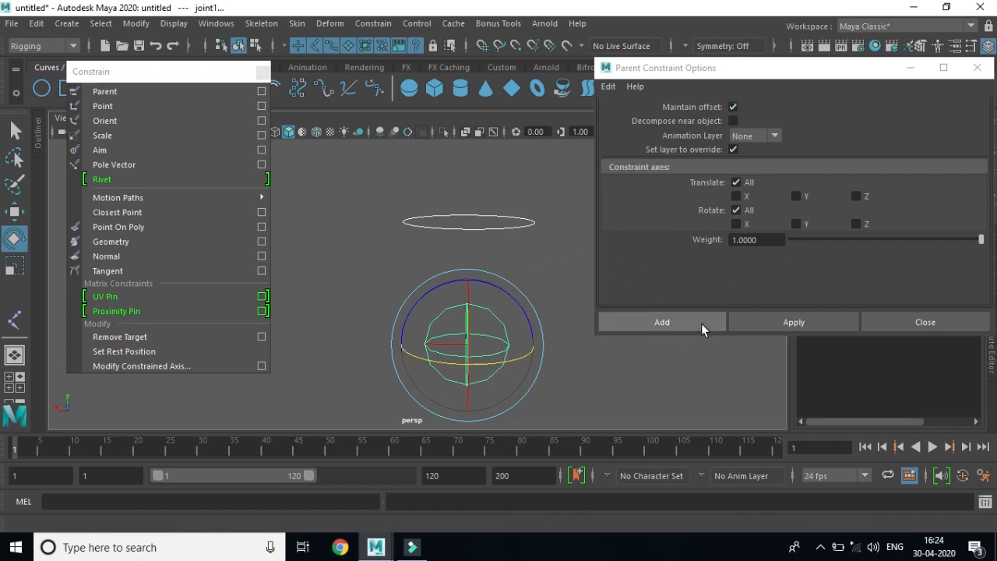
{"action": "left_click", "coordinate": [809, 326]}
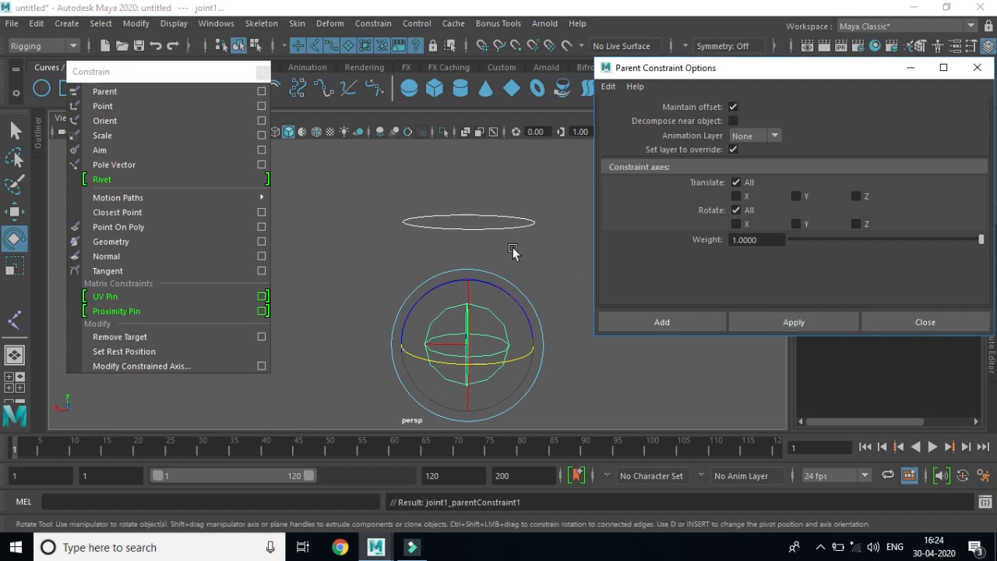
Rotate the circle about 47° around Y and tilt it slightly to test the parent constraint on the joint
{"action": "left_click", "coordinate": [463, 228]}
{"action": "left_click_drag", "start_coordinate": [479, 230], "coordinate": [506, 201]}
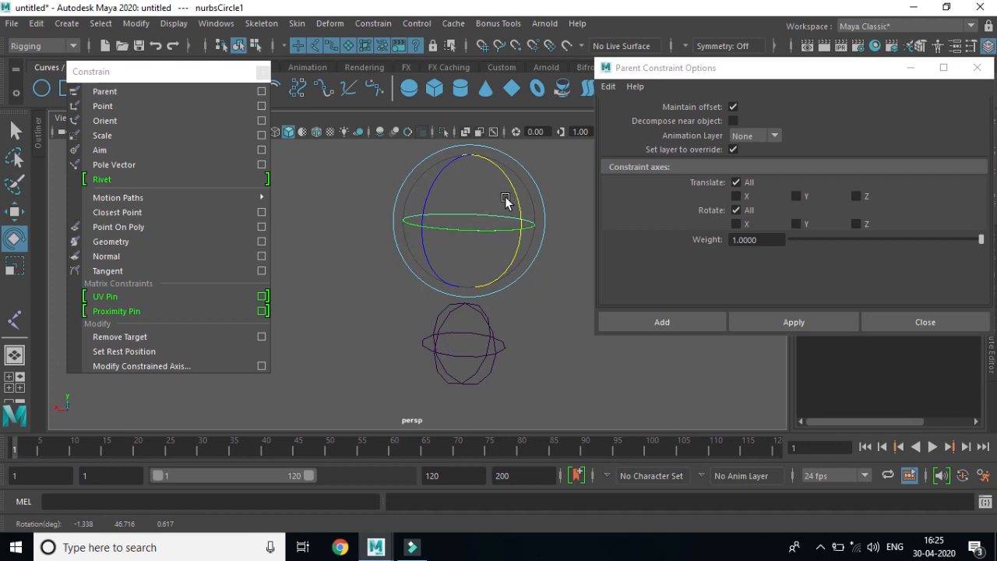
{"action": "mouse_move", "coordinate": [426, 256]}
{"action": "left_mouse_down"}
{"action": "mouse_move", "coordinate": [429, 241]}
{"action": "mouse_move", "coordinate": [439, 255]}
{"action": "left_mouse_up"}
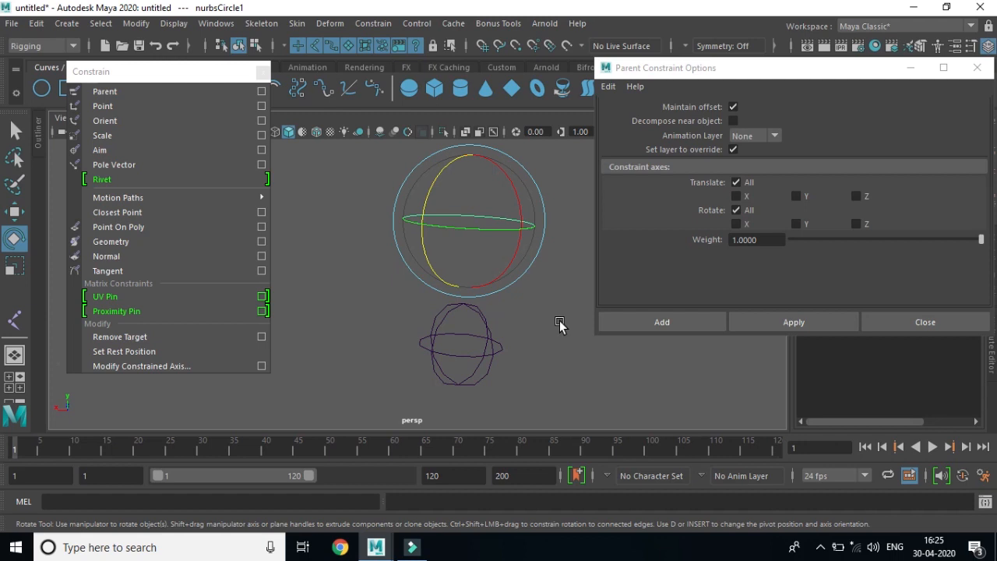
Undo the circle's test rotations and the parent constraint on the joint
{"action": "key", "text": "ctrl+z"}
{"action": "key", "text": "ctrl+z"}
{"action": "key", "text": "ctrl+z"}
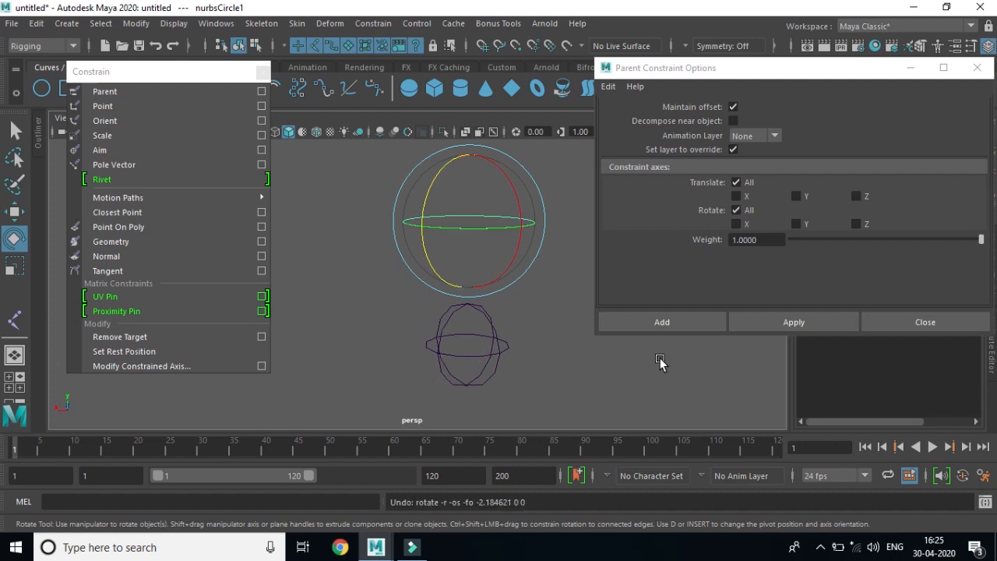
{"action": "key", "text": "ctrl+z"}
{"action": "key", "text": "ctrl+z"}
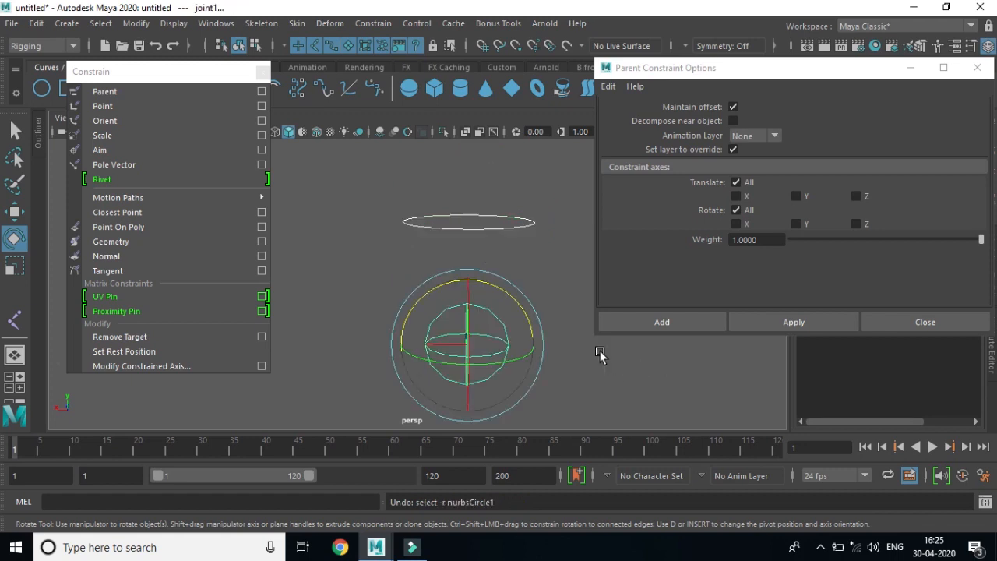
{"action": "key", "text": "ctrl+z"}
{"action": "key", "text": "ctrl+z"}
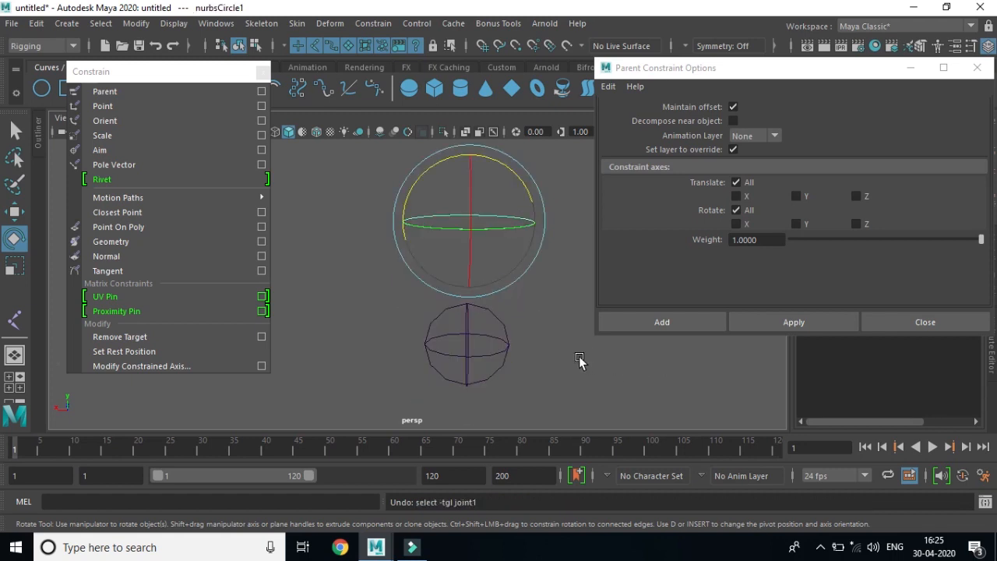
{"action": "key", "text": "ctrl+z"}
Rotate the circle briefly to check whether the joint is free, undo the rotation, and clear the selection
{"action": "left_click", "coordinate": [574, 354]}
{"action": "left_click", "coordinate": [495, 225]}
{"action": "left_click_drag", "start_coordinate": [468, 204], "coordinate": [508, 259]}
{"action": "left_click_drag", "start_coordinate": [470, 218], "coordinate": [478, 217]}
{"action": "key", "text": "ctrl+z"}
{"action": "left_click", "coordinate": [606, 367]}
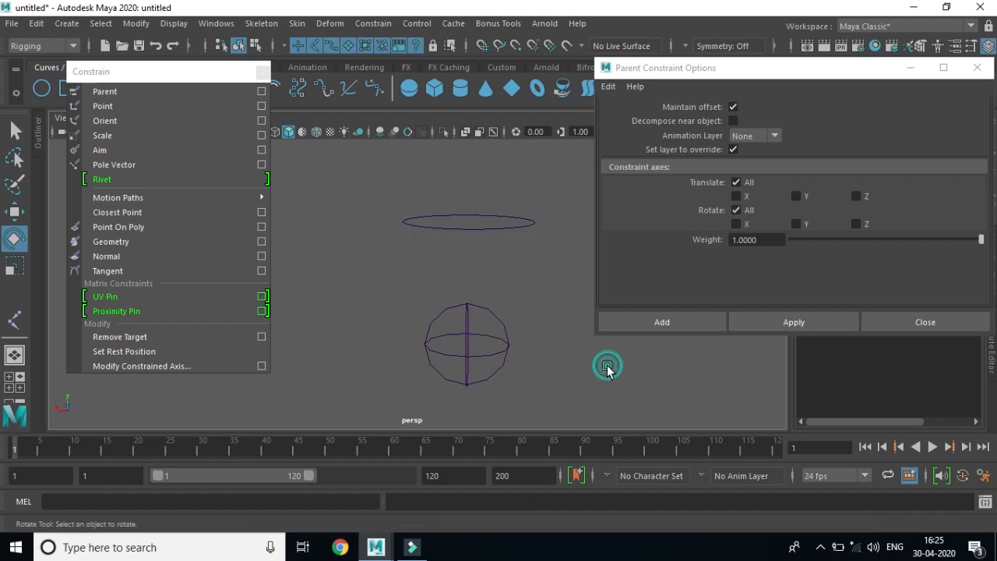
Parent-constrain the joint to the circle with Translate All off and Rotate All on, keeping the offset
{"action": "left_click", "coordinate": [735, 182]}
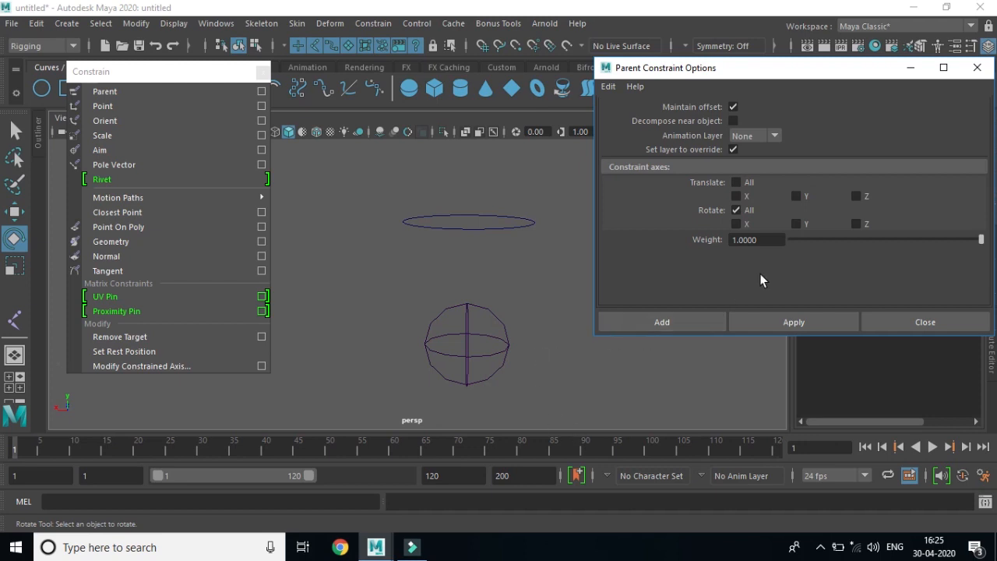
{"action": "left_click", "coordinate": [460, 226]}
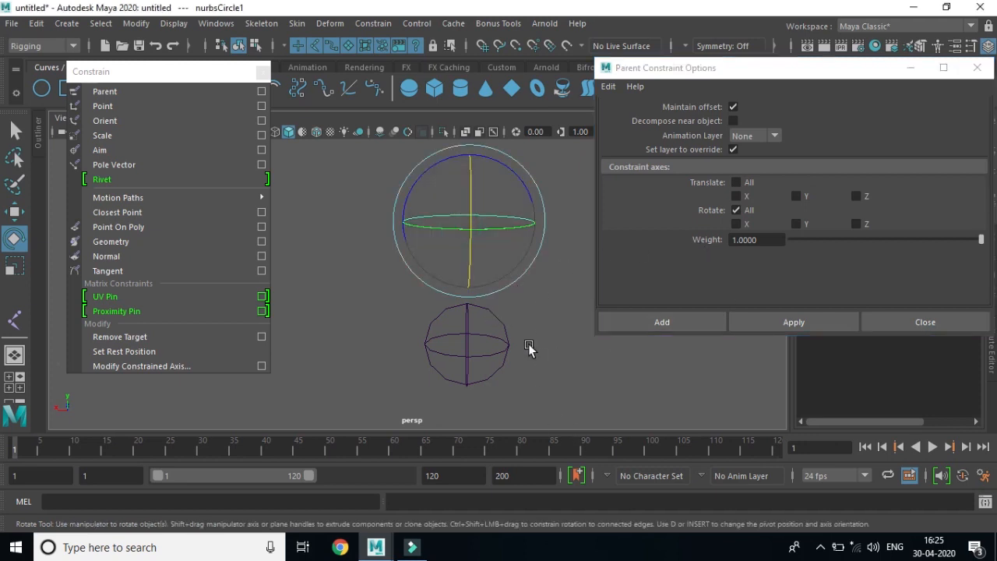
{"action": "left_click", "coordinate": [500, 345]}
{"action": "left_click", "coordinate": [794, 322]}
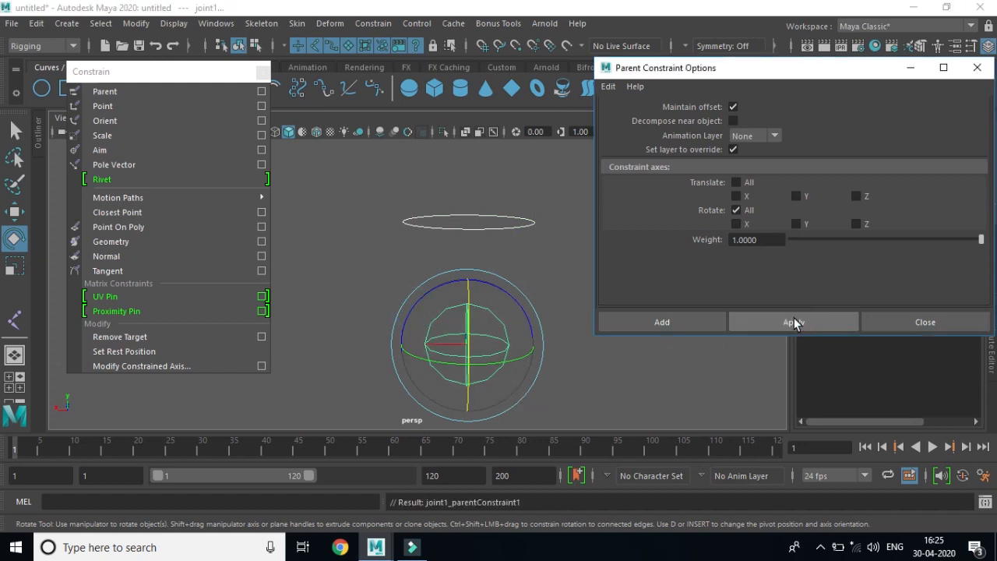
Rotate the circle to test the rotation-only parent constraint, and undo both the rotations and the constraint
{"action": "left_click", "coordinate": [461, 226]}
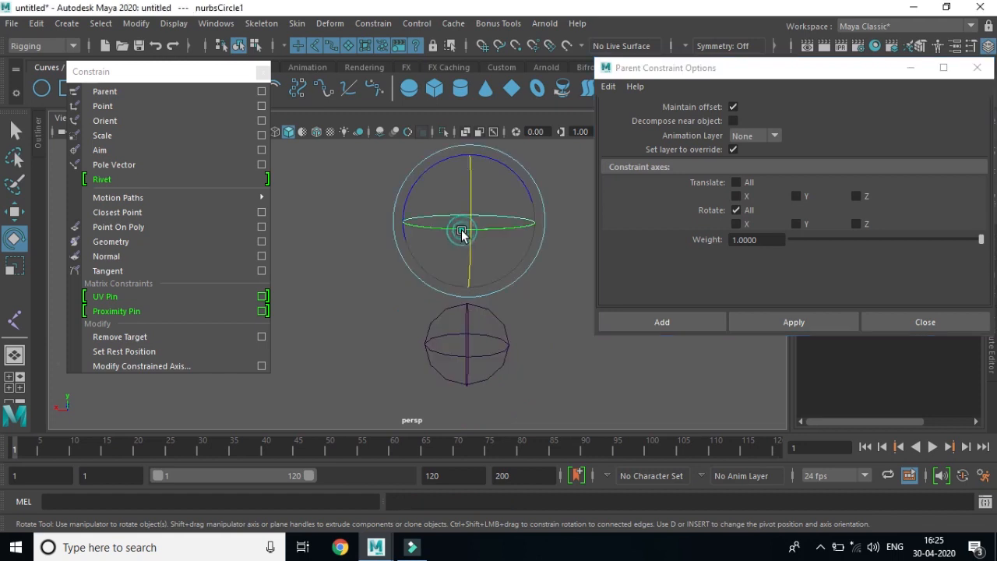
{"action": "left_click_drag", "start_coordinate": [471, 193], "coordinate": [435, 210]}
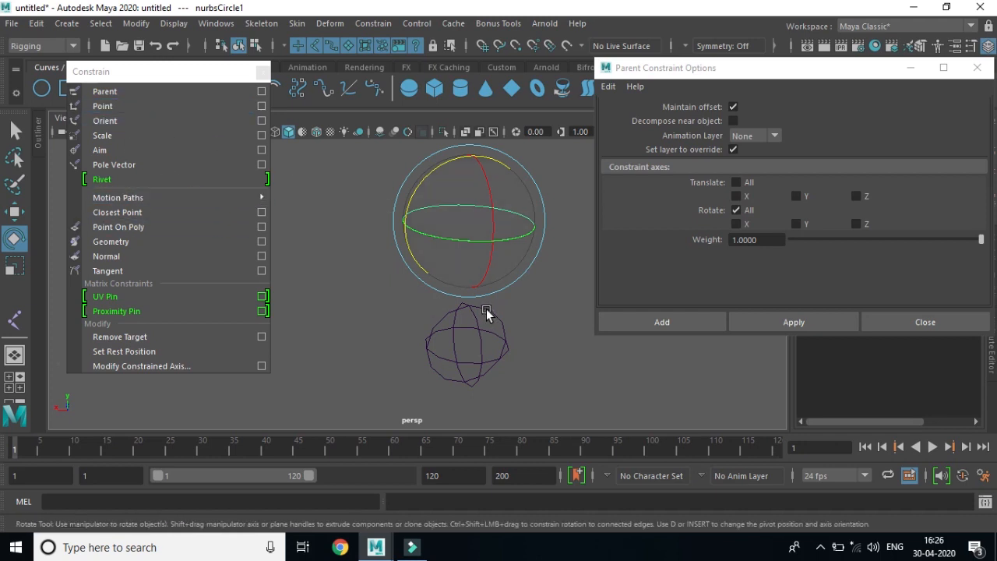
{"action": "key", "text": "ctrl+z"}
{"action": "key", "text": "ctrl+z"}
{"action": "key", "text": "ctrl+z"}
{"action": "key", "text": "ctrl+z"}
{"action": "key", "text": "ctrl+z"}
{"action": "key", "text": "ctrl+z"}
{"action": "key", "text": "ctrl+z"}
{"action": "key", "text": "ctrl+z"}
Rotate the circle about -1.7° in X to test whether the joint still follows, and close the Parent Constraint options
{"action": "left_click", "coordinate": [457, 234]}
{"action": "left_click_drag", "start_coordinate": [471, 218], "coordinate": [455, 230]}
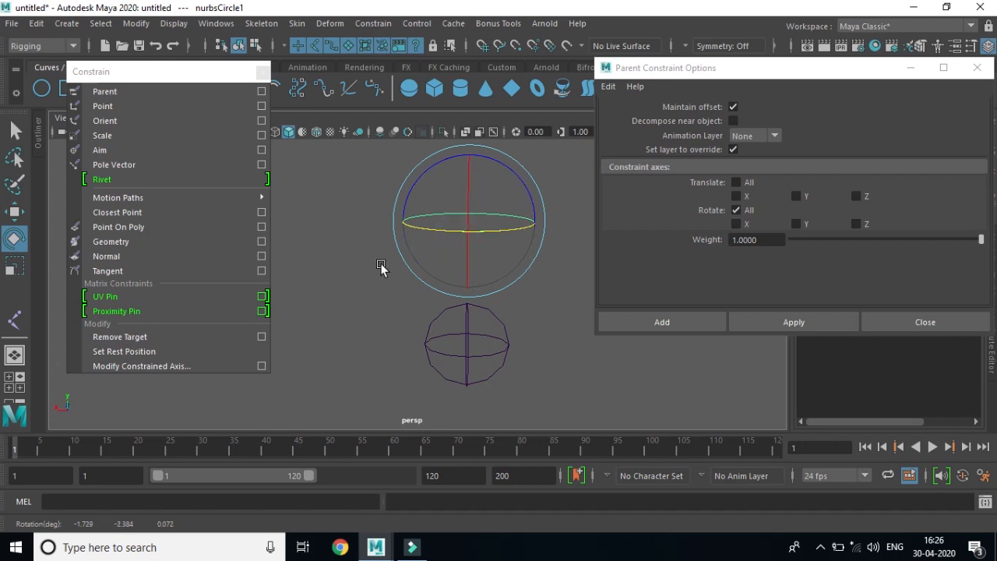
{"action": "left_click", "coordinate": [376, 268]}
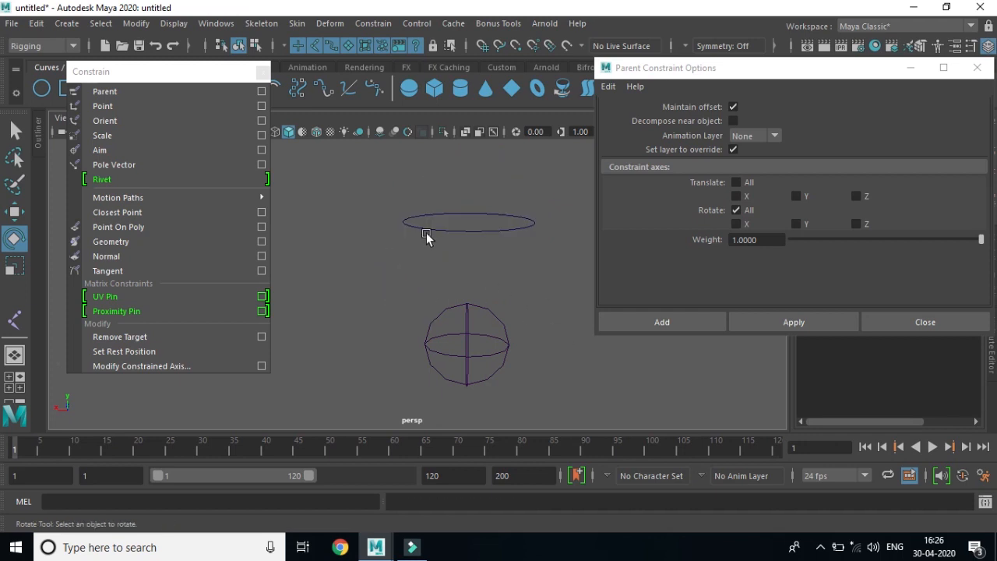
{"action": "left_click_drag", "start_coordinate": [374, 176], "coordinate": [488, 367]}
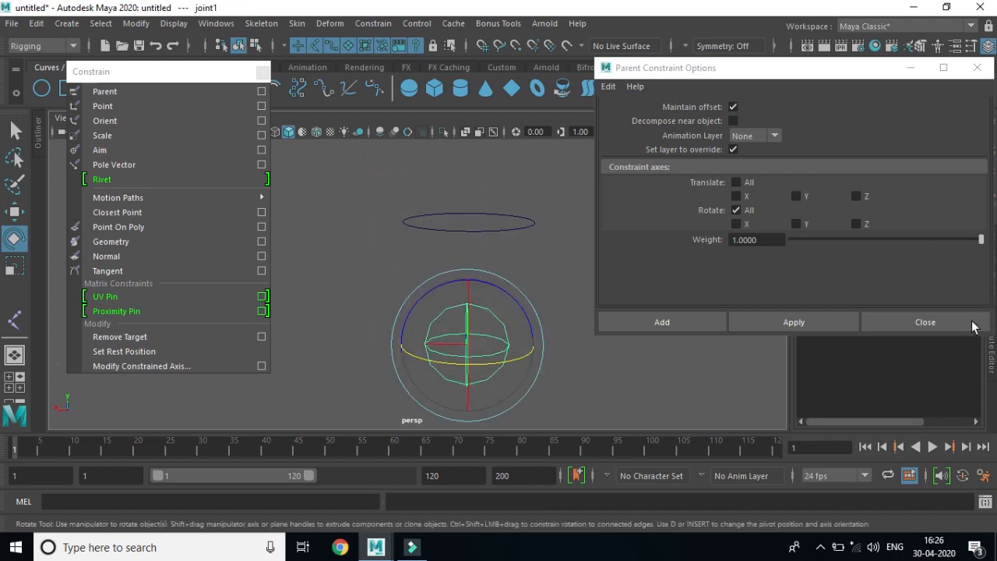
{"action": "left_click", "coordinate": [976, 68]}
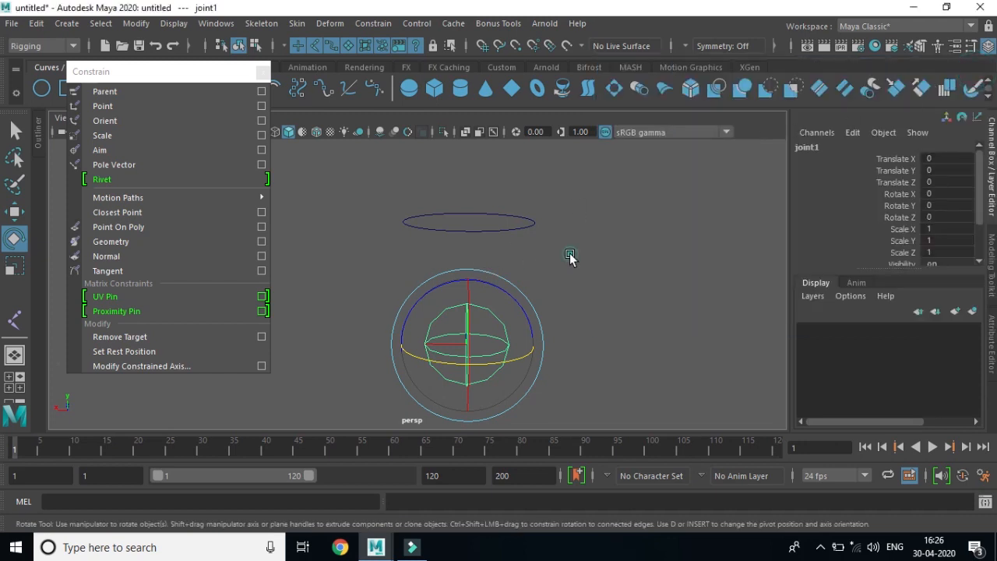
{"action": "left_click", "coordinate": [569, 259]}
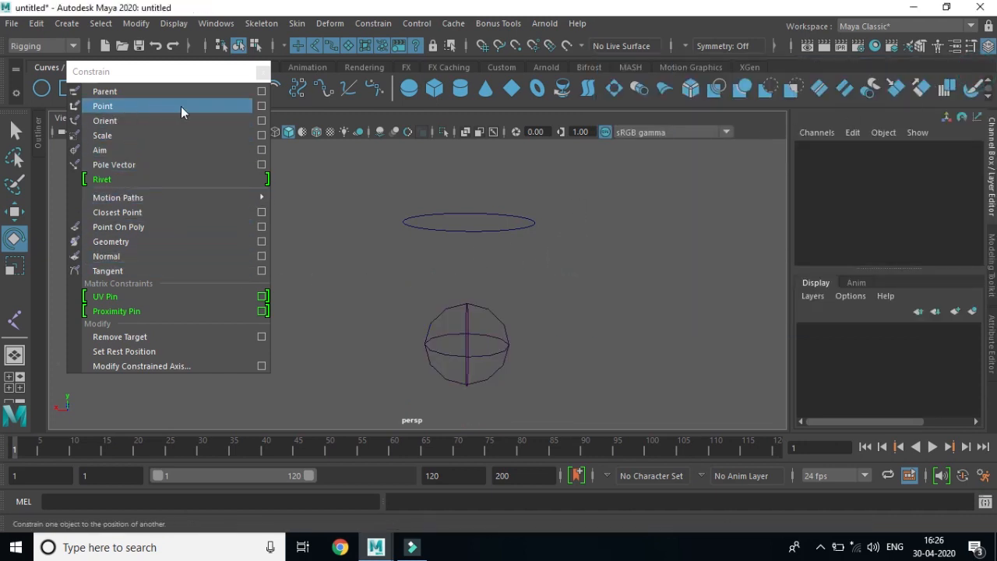
Point-constrain the joint to the circle on all axes with Maintain offset off
{"action": "left_click", "coordinate": [261, 106]}
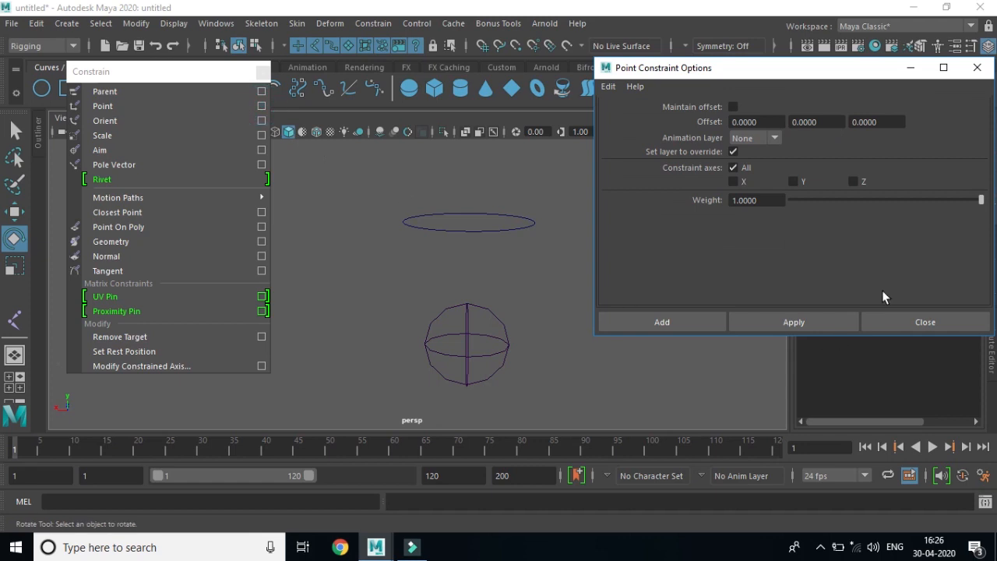
{"action": "mouse_move", "coordinate": [853, 73]}
{"action": "left_mouse_down"}
{"action": "mouse_move", "coordinate": [843, 69]}
{"action": "mouse_move", "coordinate": [841, 89]}
{"action": "mouse_move", "coordinate": [837, 74]}
{"action": "left_mouse_up"}
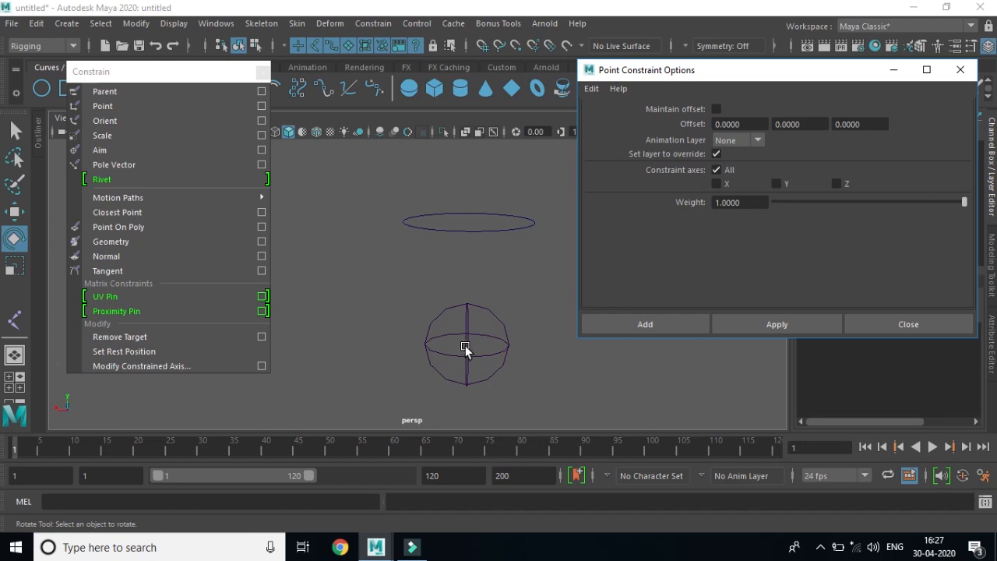
{"action": "left_click", "coordinate": [481, 232]}
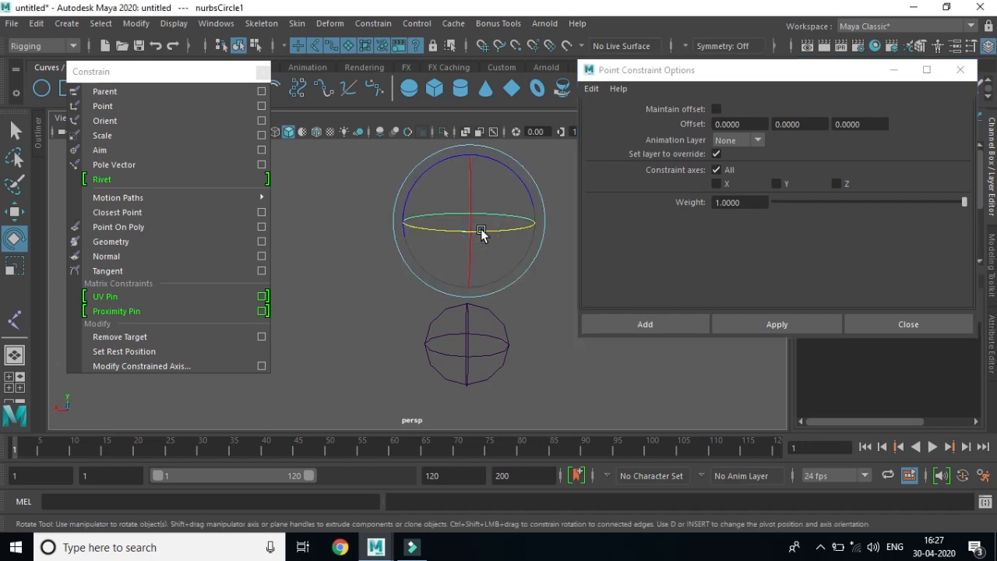
{"action": "left_click", "coordinate": [483, 355], "text": "shift"}
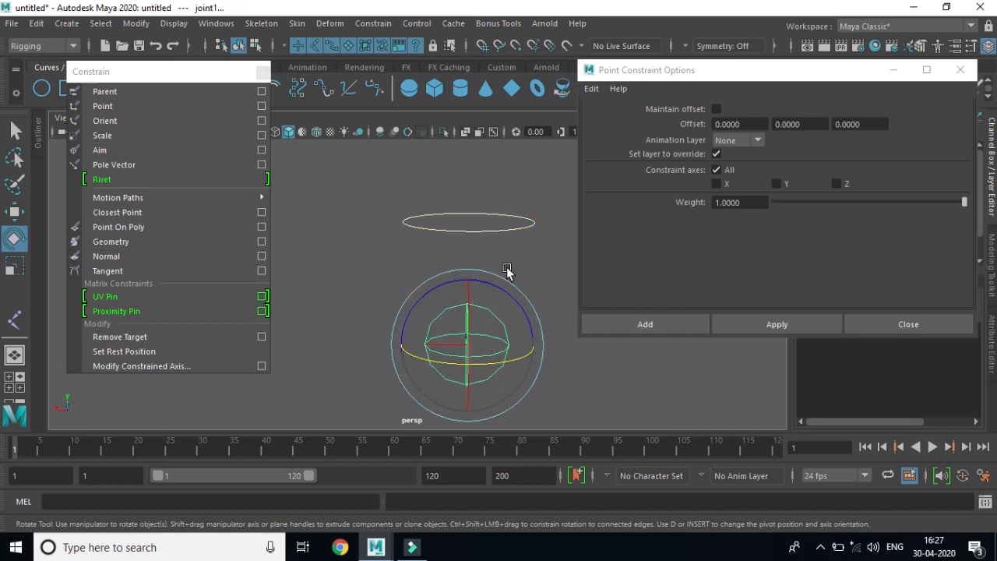
{"action": "left_click", "coordinate": [782, 327]}
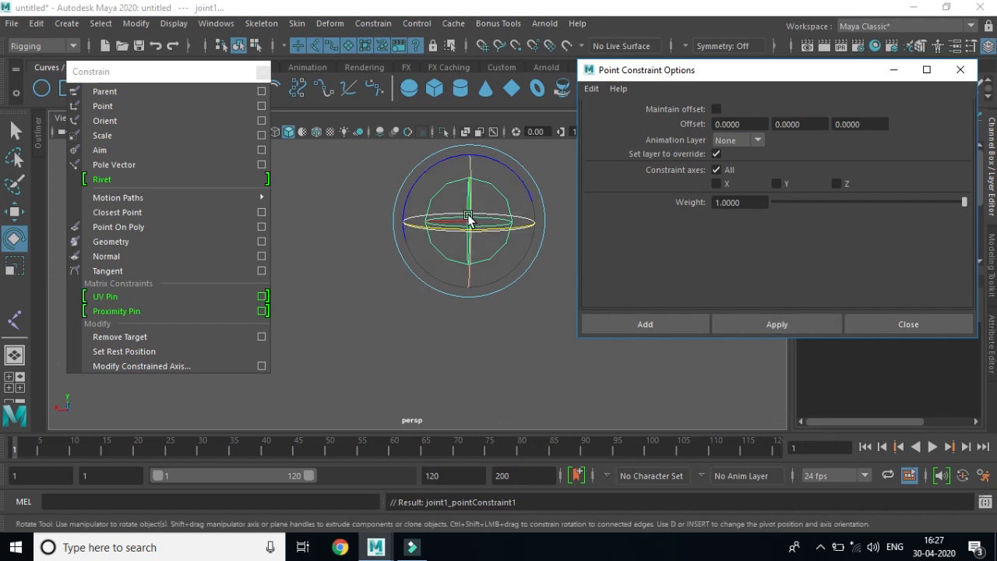
Undo the point constraint and reapply it to the joint with Maintain offset enabled
{"action": "key", "text": "ctrl+z"}
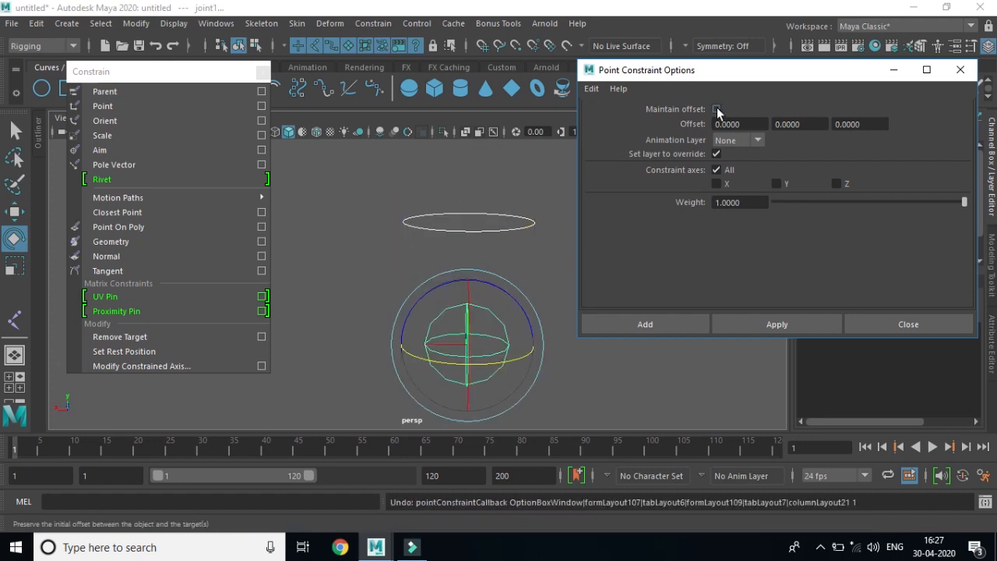
{"action": "left_click", "coordinate": [717, 110]}
{"action": "left_click", "coordinate": [781, 324]}
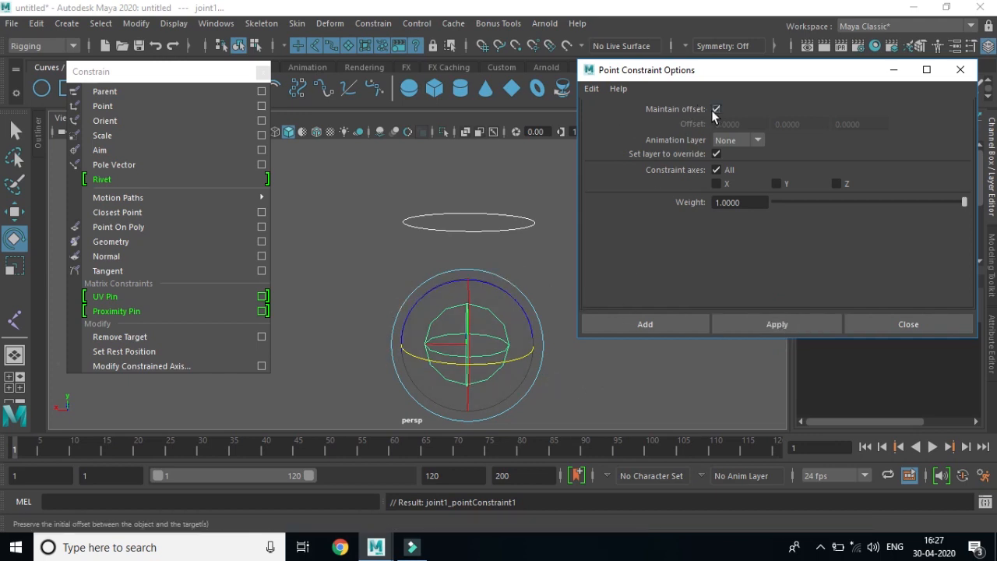
Rotate and move the circle to test the point constraint on the joint, and undo these transformations
{"action": "left_click", "coordinate": [499, 226]}
{"action": "left_click_drag", "start_coordinate": [471, 204], "coordinate": [537, 224]}
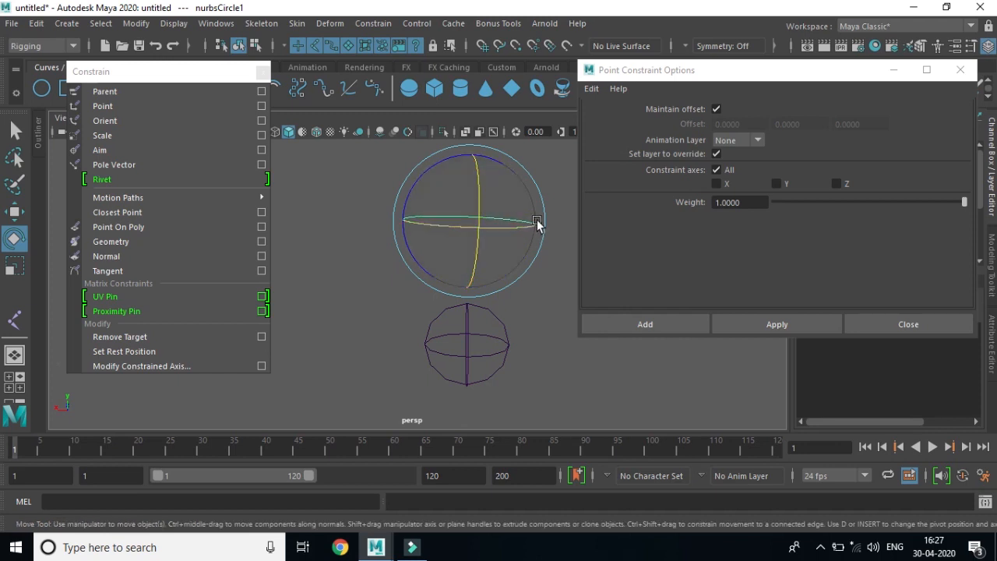
{"action": "key", "text": "w"}
{"action": "mouse_move", "coordinate": [471, 221]}
{"action": "left_mouse_down"}
{"action": "mouse_move", "coordinate": [402, 208]}
{"action": "mouse_move", "coordinate": [417, 233]}
{"action": "mouse_move", "coordinate": [483, 198]}
{"action": "mouse_move", "coordinate": [431, 198]}
{"action": "mouse_move", "coordinate": [471, 228]}
{"action": "mouse_move", "coordinate": [468, 210]}
{"action": "mouse_move", "coordinate": [463, 226]}
{"action": "mouse_move", "coordinate": [450, 226]}
{"action": "mouse_move", "coordinate": [470, 212]}
{"action": "mouse_move", "coordinate": [465, 223]}
{"action": "left_mouse_up"}
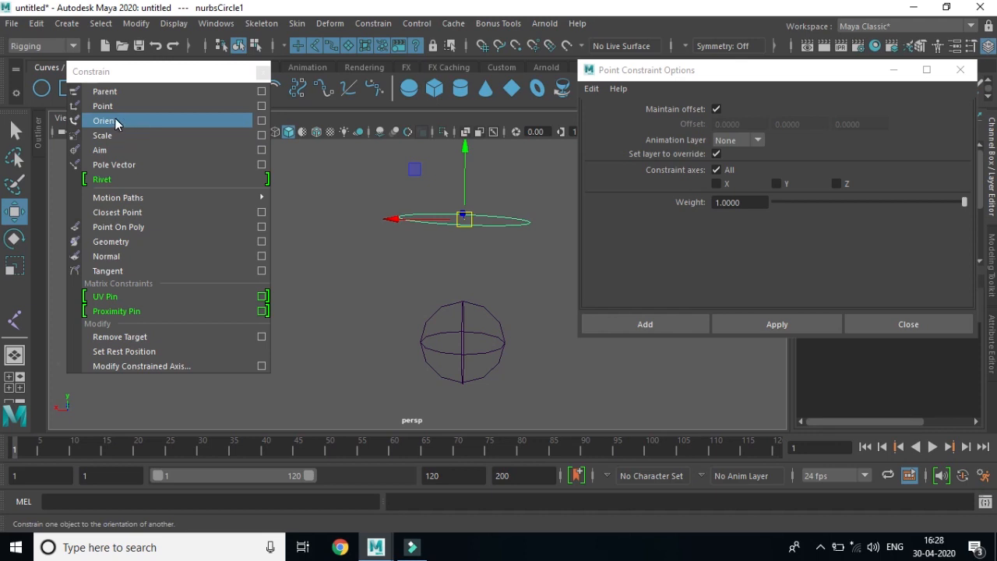
{"action": "key", "text": "ctrl+z"}
{"action": "key", "text": "ctrl+z"}
{"action": "key", "text": "ctrl+z"}
{"action": "key", "text": "ctrl+z"}
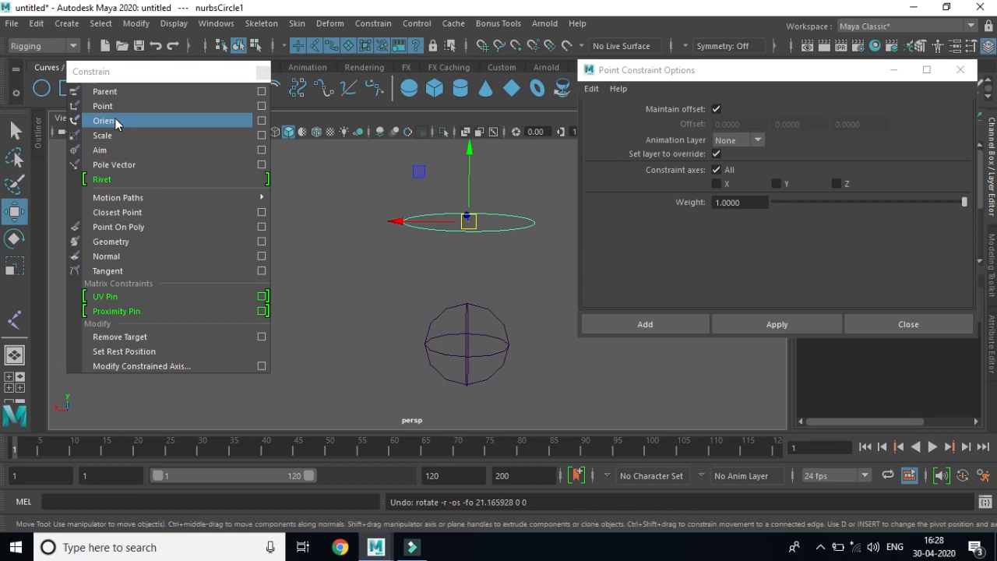
Select the circle again as the driving object and close the Point Constraint options
{"action": "left_click", "coordinate": [382, 233]}
{"action": "left_click", "coordinate": [472, 234]}
{"action": "left_click", "coordinate": [470, 356]}
{"action": "left_click", "coordinate": [483, 230]}
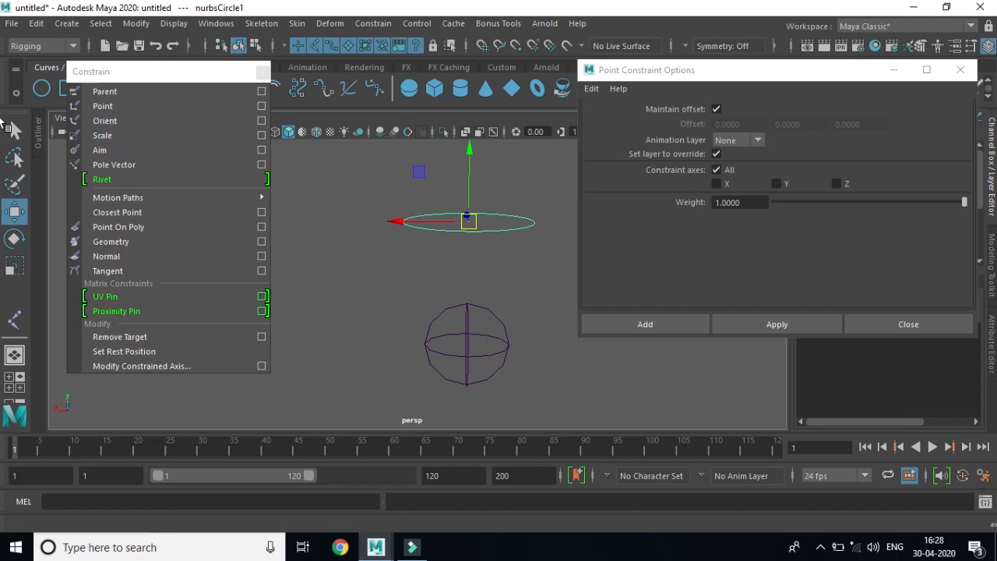
{"action": "left_click", "coordinate": [962, 72]}
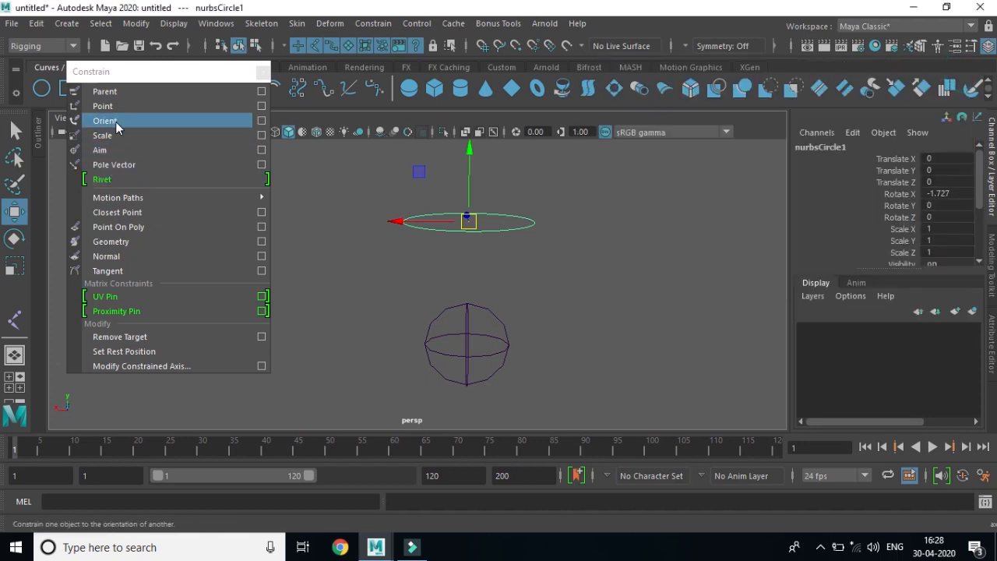
Orient-constrain the joint to the circle on all axes with Maintain offset enabled
{"action": "left_click", "coordinate": [262, 120]}
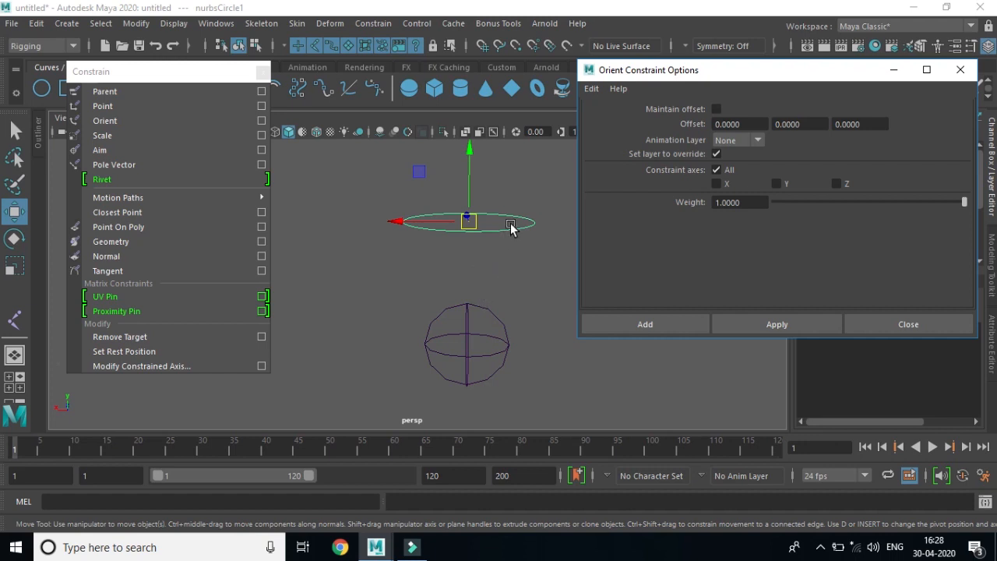
{"action": "left_click", "coordinate": [496, 354]}
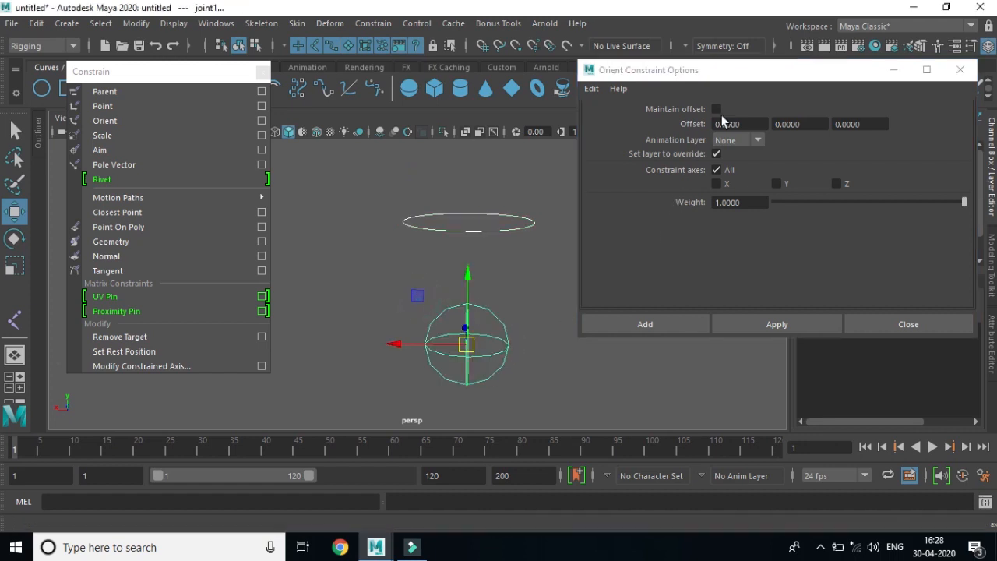
{"action": "left_click", "coordinate": [715, 110]}
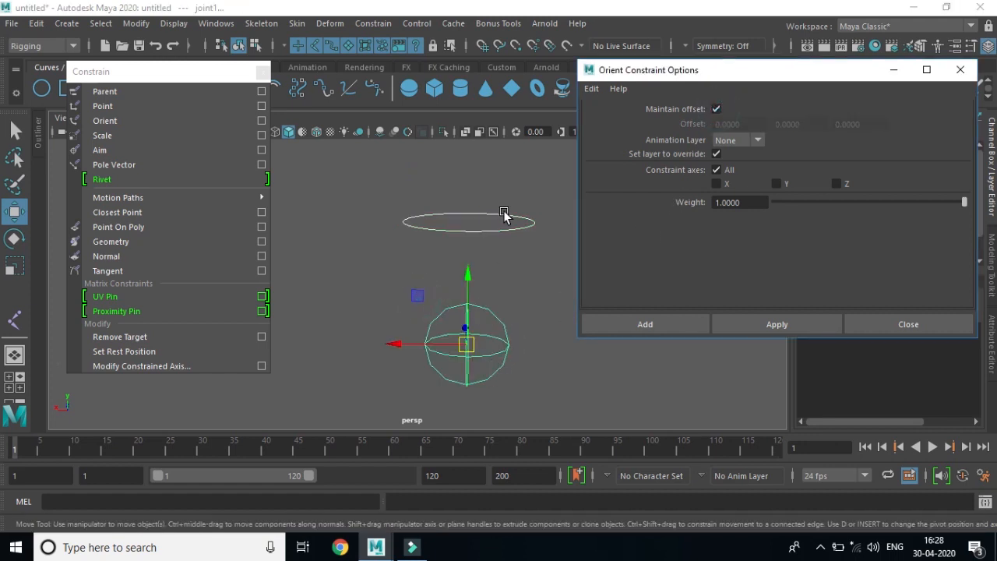
{"action": "left_click", "coordinate": [781, 326]}
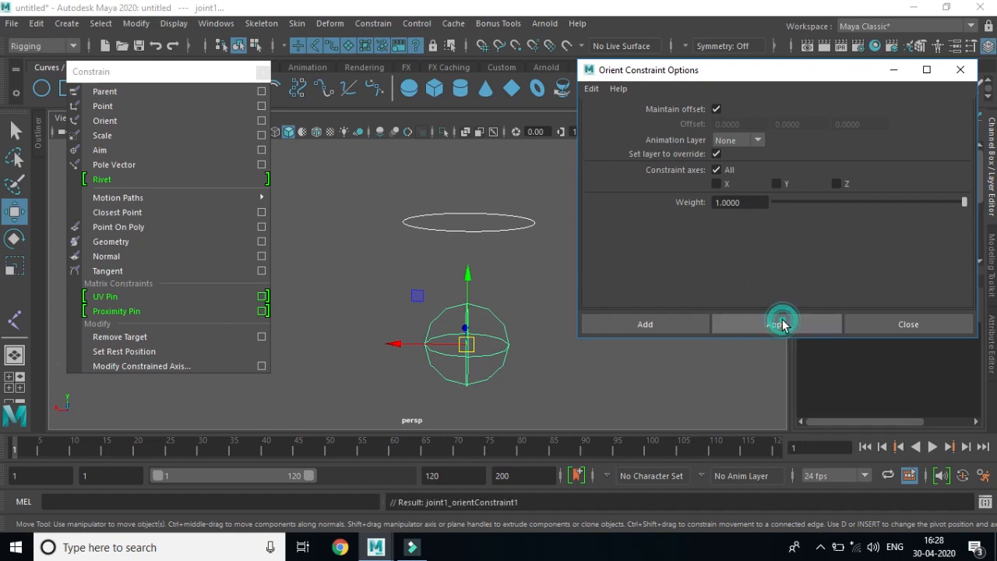
Select the circle and rotate it to test the orient constraint on the joint
{"action": "left_click", "coordinate": [462, 231]}
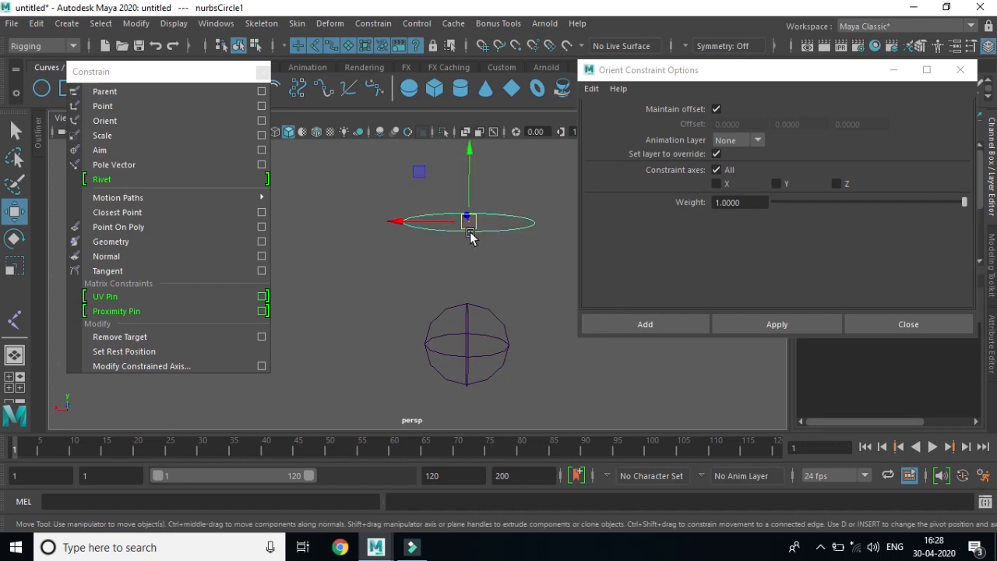
{"action": "key", "text": "e"}
{"action": "left_click_drag", "start_coordinate": [475, 209], "coordinate": [432, 154]}
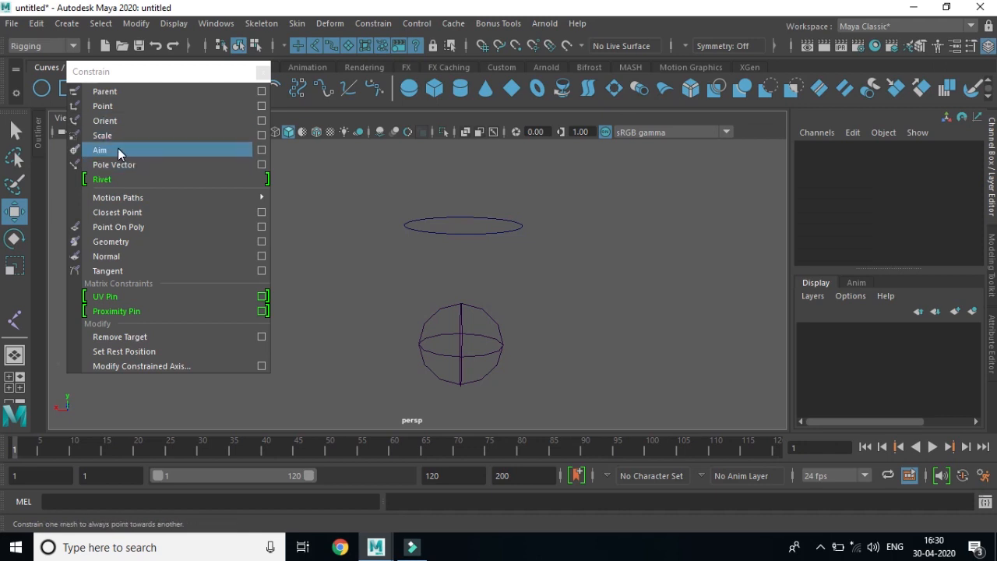
Open the Aim constraint options and select the NURBS circle
{"action": "left_click", "coordinate": [263, 150]}
{"action": "left_click_drag", "start_coordinate": [397, 171], "coordinate": [470, 273]}
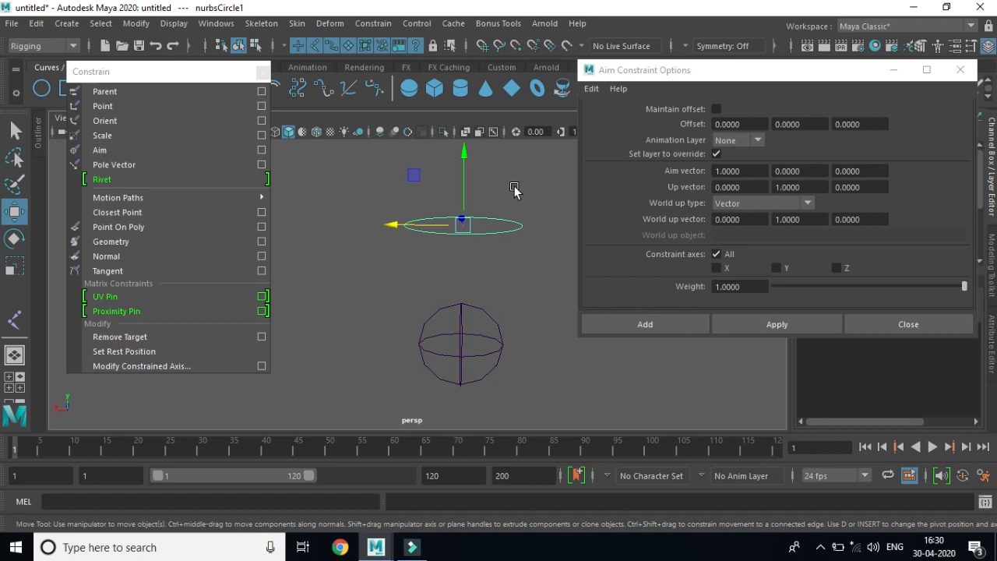
Undo the earlier moves and selections of the circle and joint
{"action": "key", "text": "ctrl+z"}
{"action": "key", "text": "ctrl+z"}
{"action": "key", "text": "ctrl+z"}
{"action": "key", "text": "ctrl+z"}
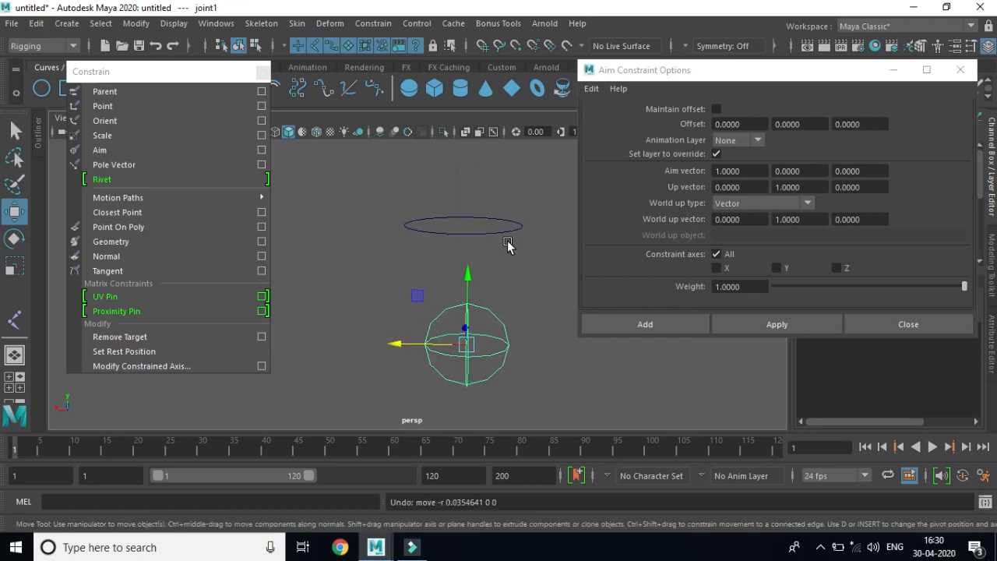
{"action": "key", "text": "ctrl+z"}
{"action": "key", "text": "ctrl+z"}
{"action": "key", "text": "ctrl+z"}
{"action": "key", "text": "ctrl+z"}
{"action": "key", "text": "ctrl+z"}
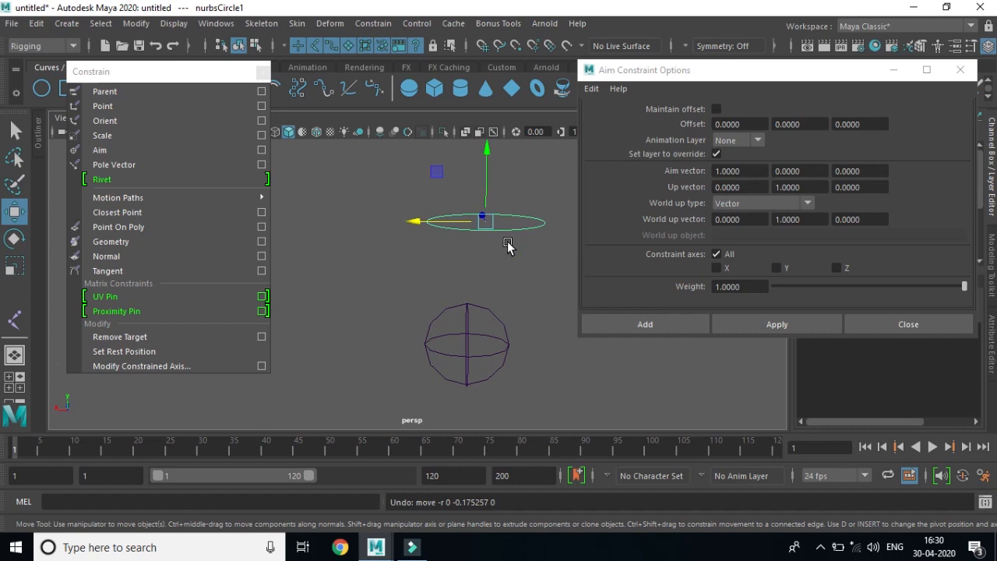
{"action": "key", "text": "ctrl+z"}
{"action": "key", "text": "ctrl+z"}
{"action": "key", "text": "ctrl+z"}
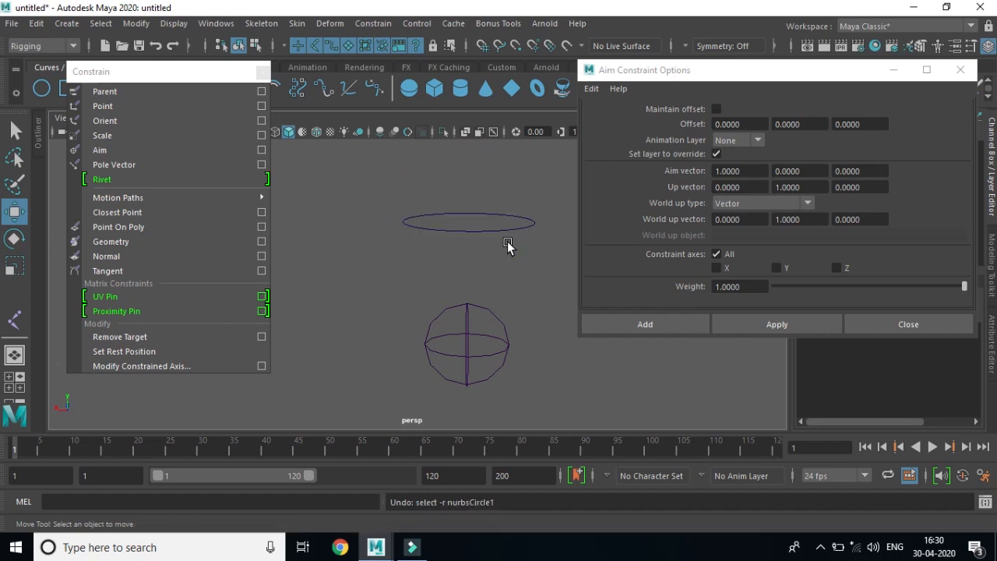
{"action": "key", "text": "ctrl+z"}
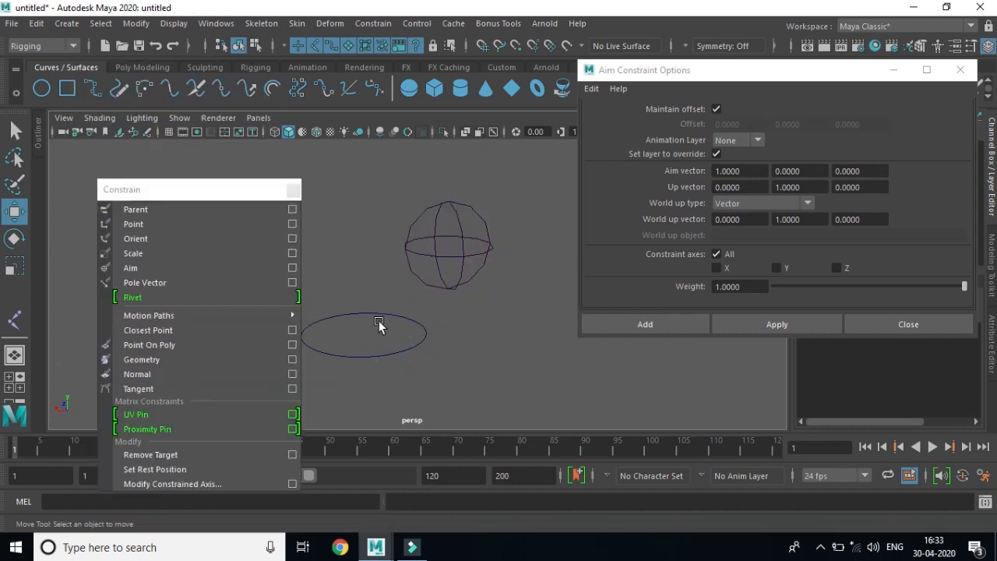
Aim-constrain the joint to the circle on all axes with Maintain offset enabled and an aim vector of 1, 0, 0
{"action": "left_click", "coordinate": [379, 325]}
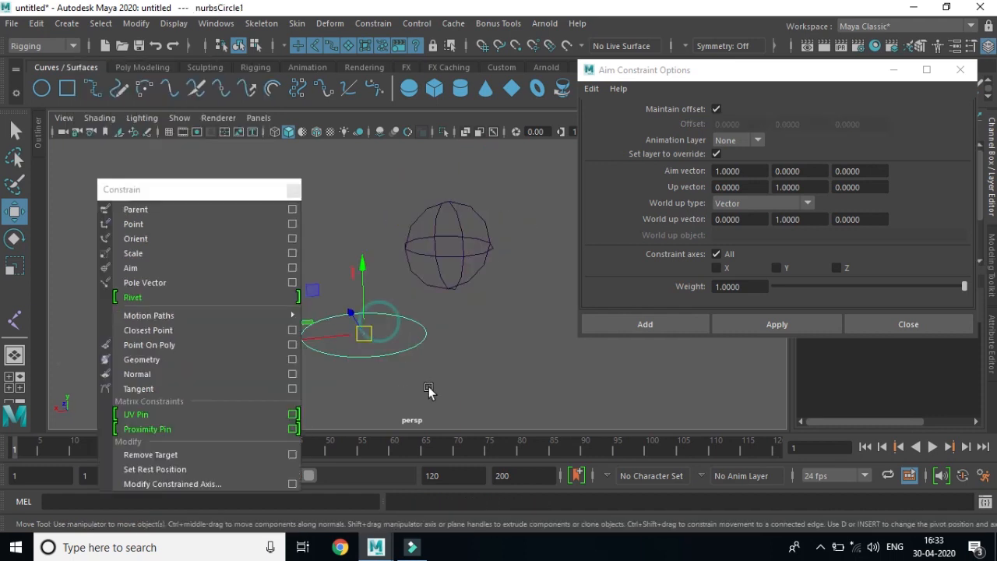
{"action": "left_click", "coordinate": [475, 251]}
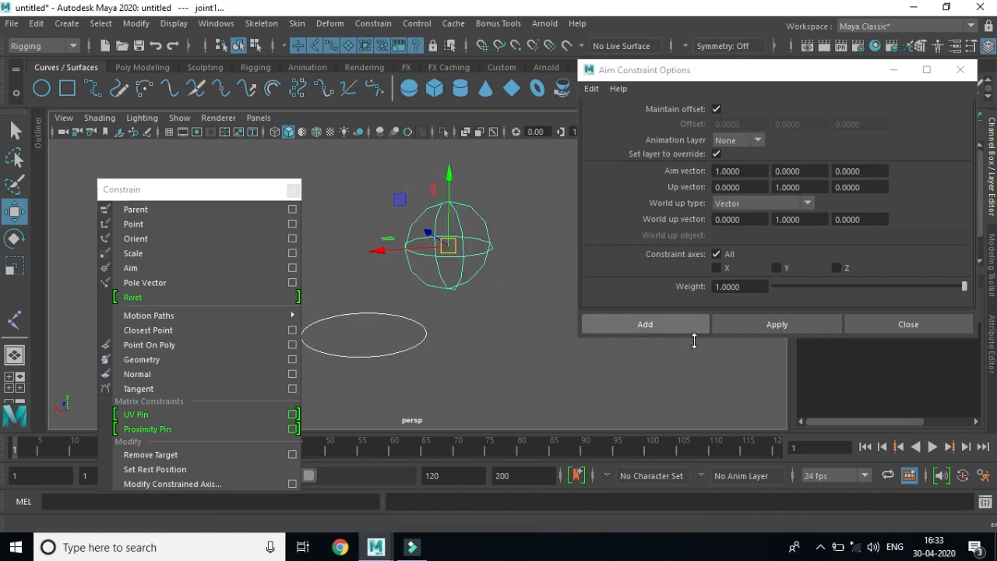
{"action": "left_click", "coordinate": [775, 324]}
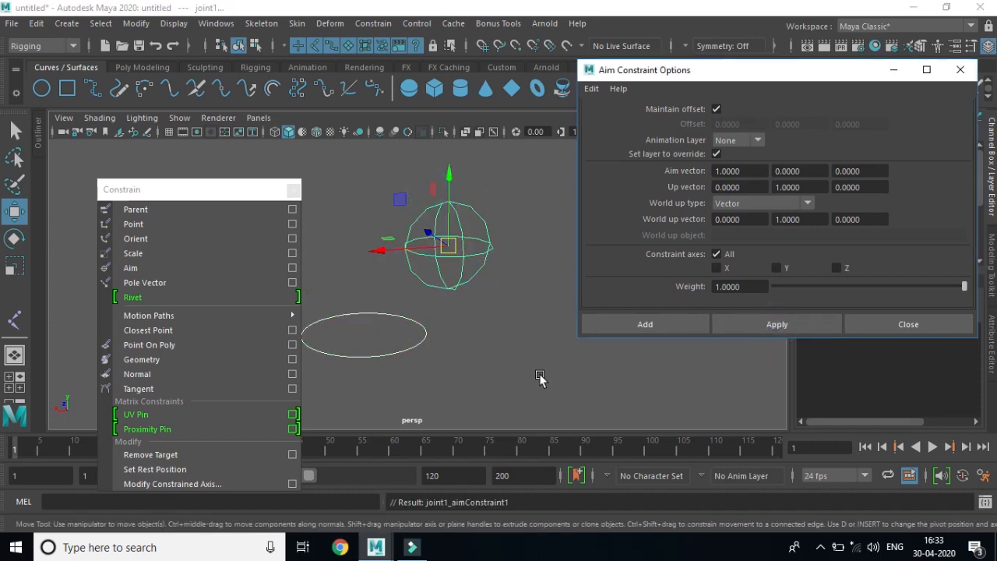
Select only the circle and move it freely to just below the joint to test the aim constraint
{"action": "left_click", "coordinate": [475, 365]}
{"action": "left_click_drag", "start_coordinate": [379, 337], "coordinate": [417, 383]}
{"action": "left_click_drag", "start_coordinate": [360, 332], "coordinate": [434, 316]}
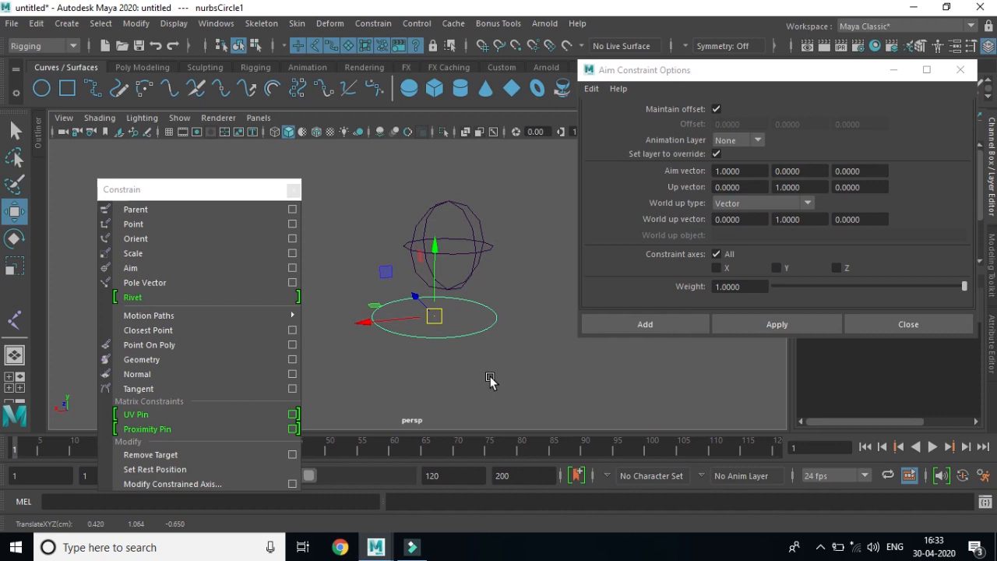